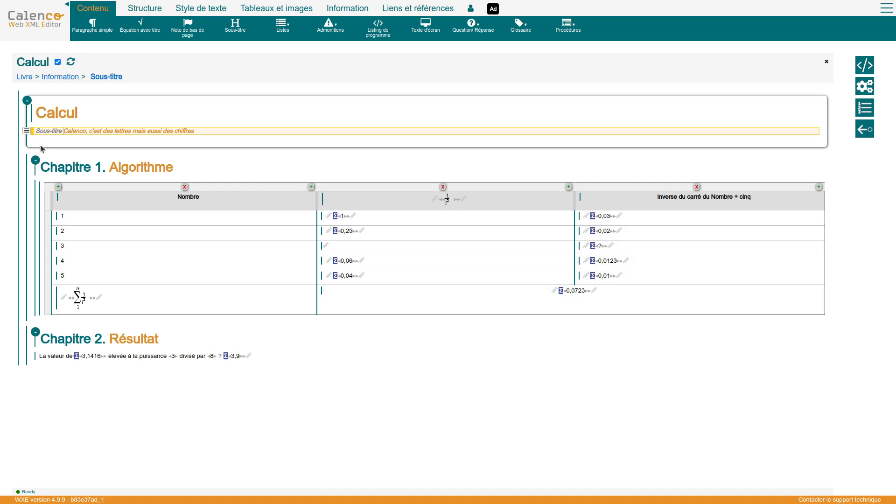
Step: Open the calculation in column B for number 4 and read the help page on formula syntax, operators and functions
left_click(57, 292)
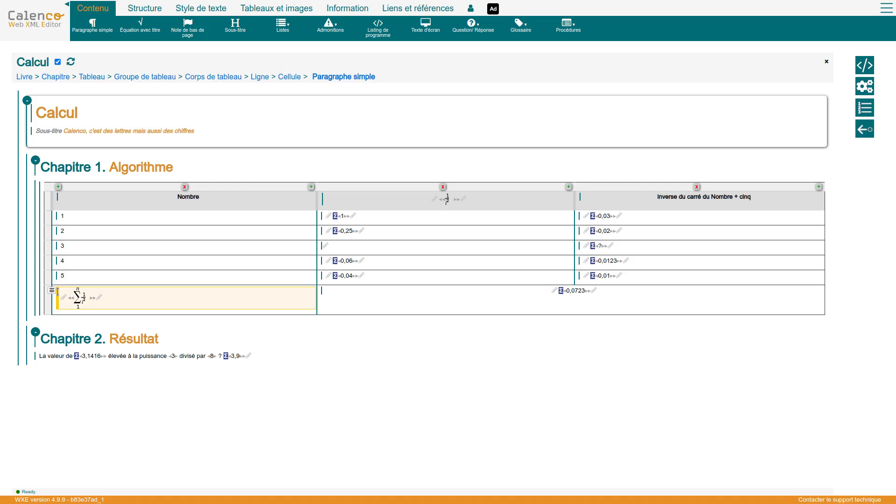
left_click(52, 291)
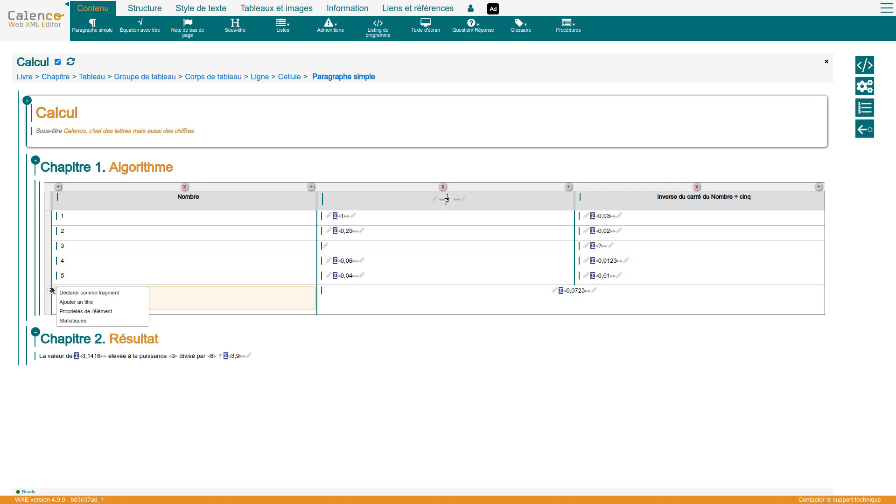
left_click(336, 262)
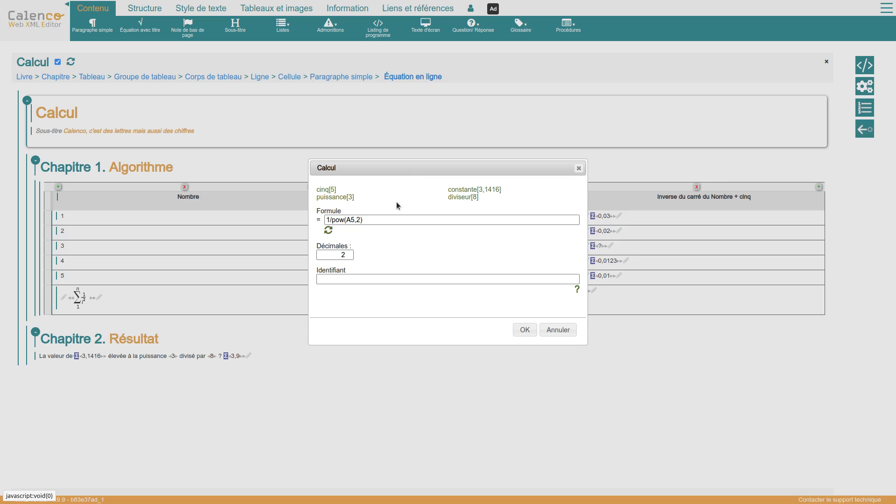
left_click_drag(363, 219, 331, 220)
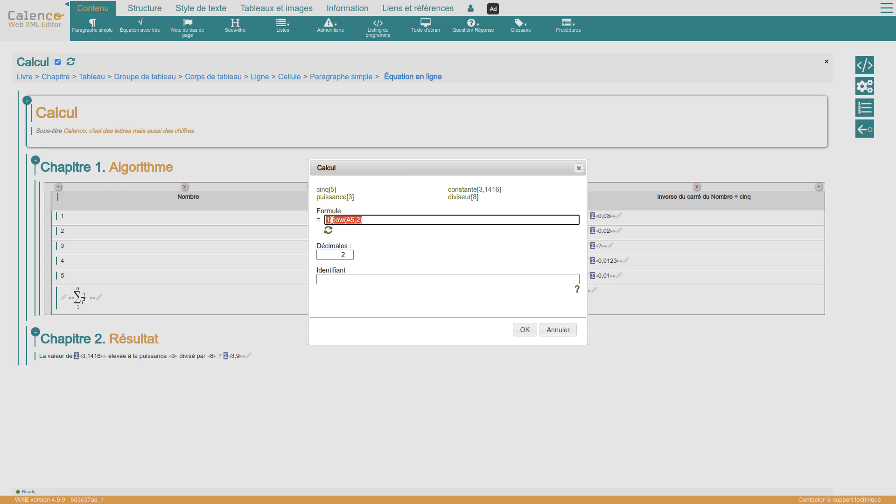
left_click(577, 289)
scroll(663, 286, "down", 5)
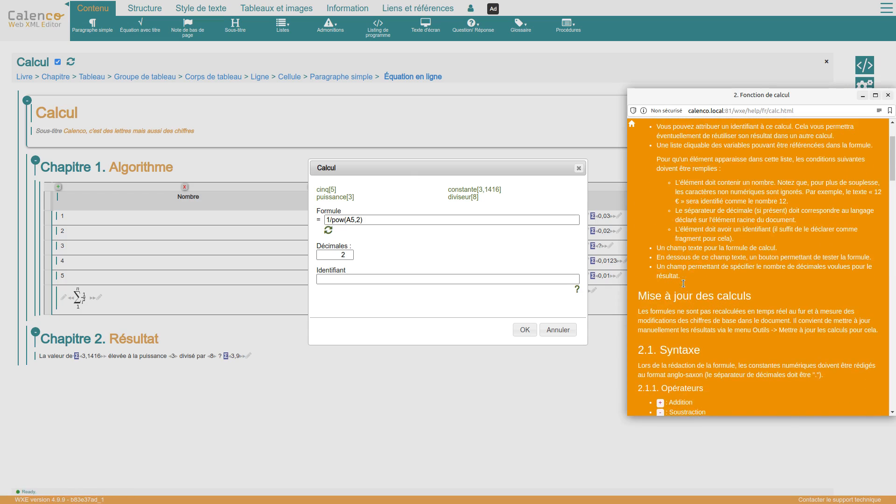
scroll(685, 286, "down", 9)
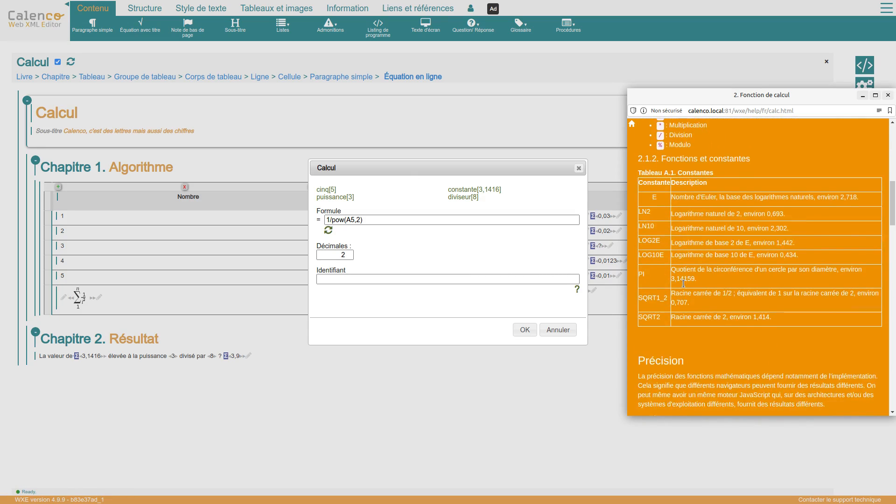
scroll(685, 285, "down", 5)
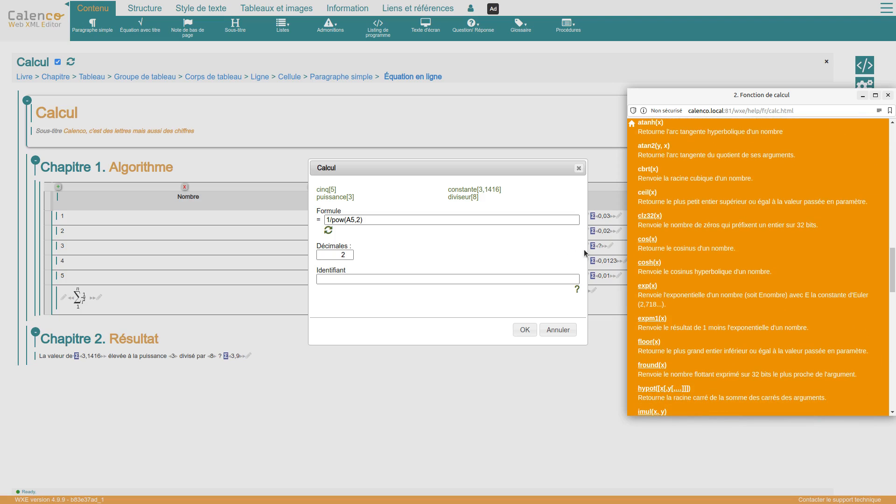
left_click(388, 165)
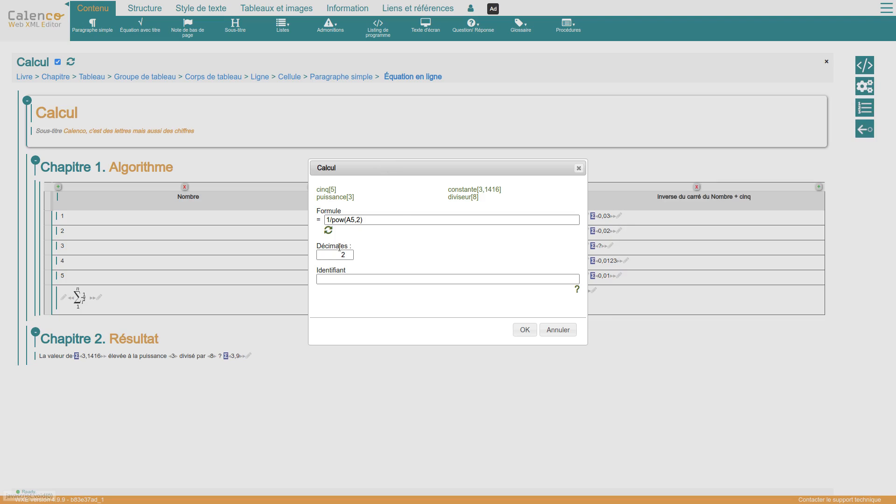
Step: Set this calculation to 5 decimals, refresh its preview, and give it the identifier Resultat
left_click(328, 229)
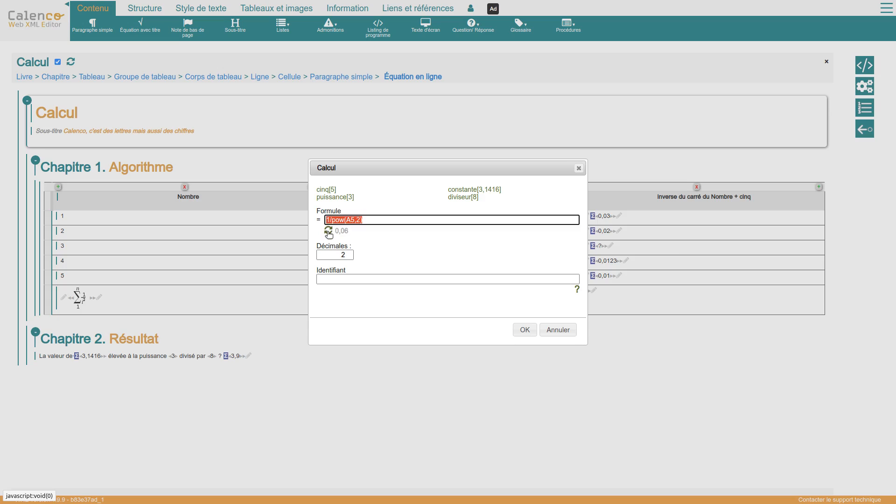
left_click(349, 253)
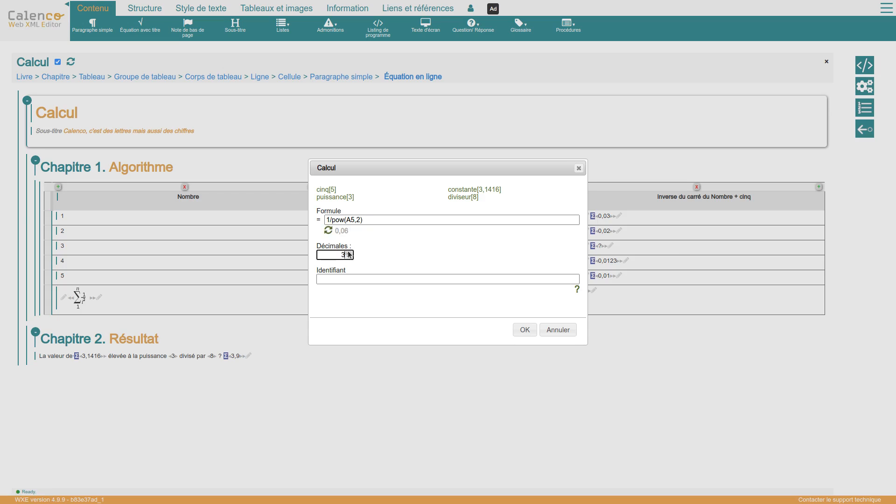
left_click(350, 253)
left_click(329, 230)
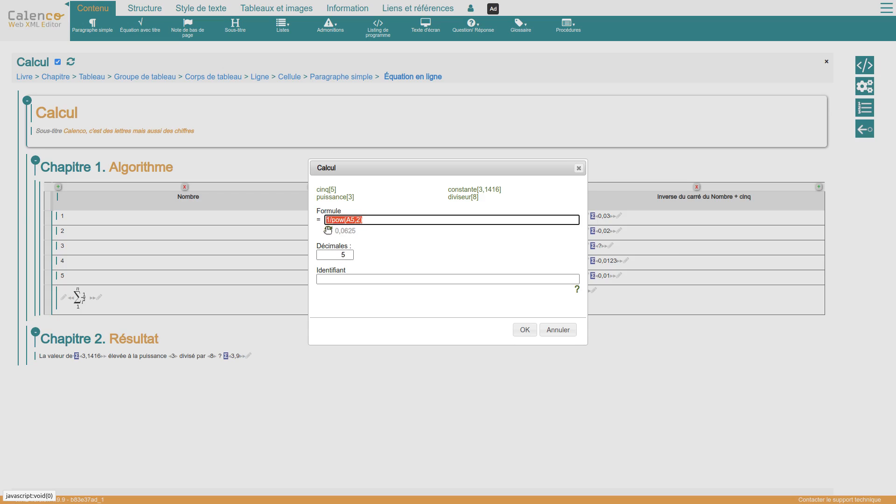
left_click(337, 280)
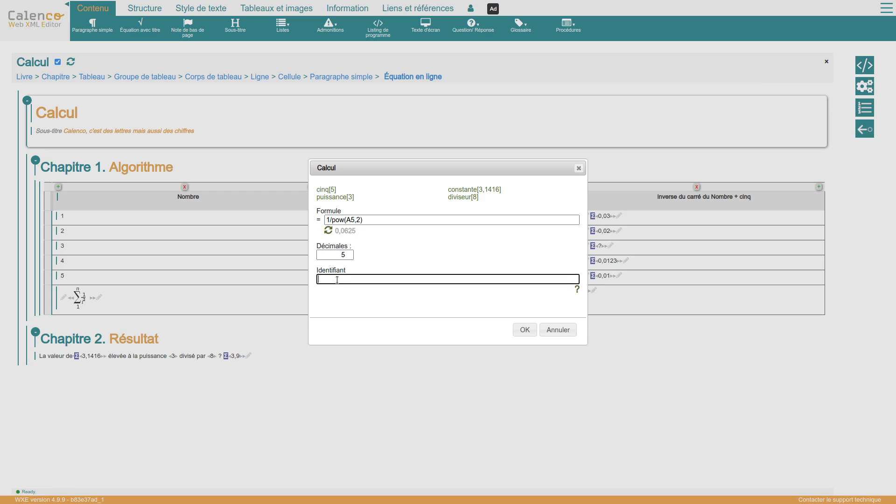
type("Resultat")
left_click(520, 330)
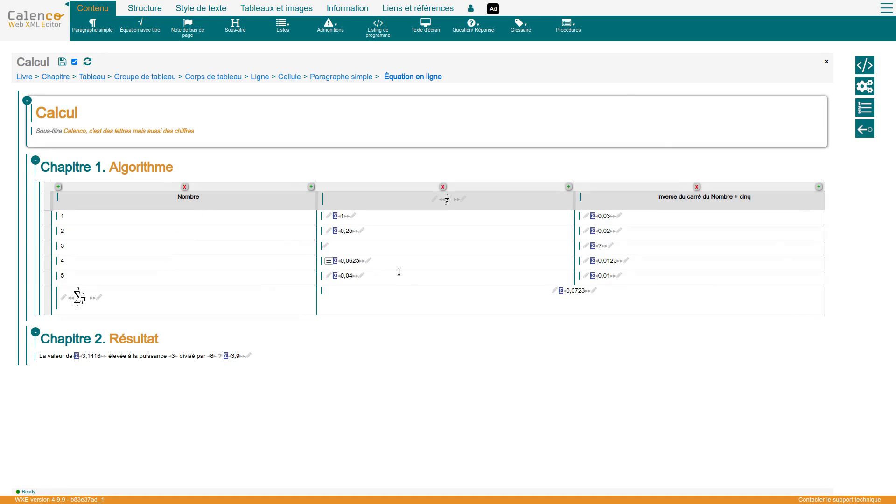
Step: Turn on the display of table cell coordinates
left_click(361, 249)
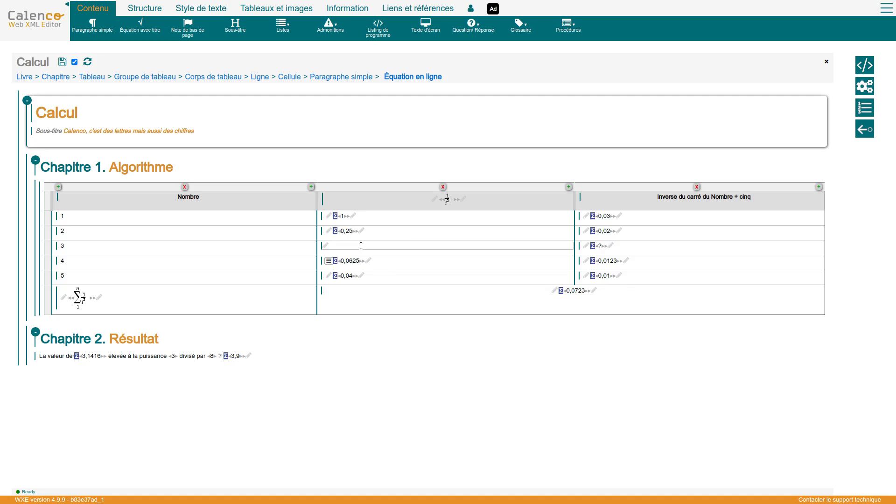
left_click(887, 8)
mouse_move(859, 74)
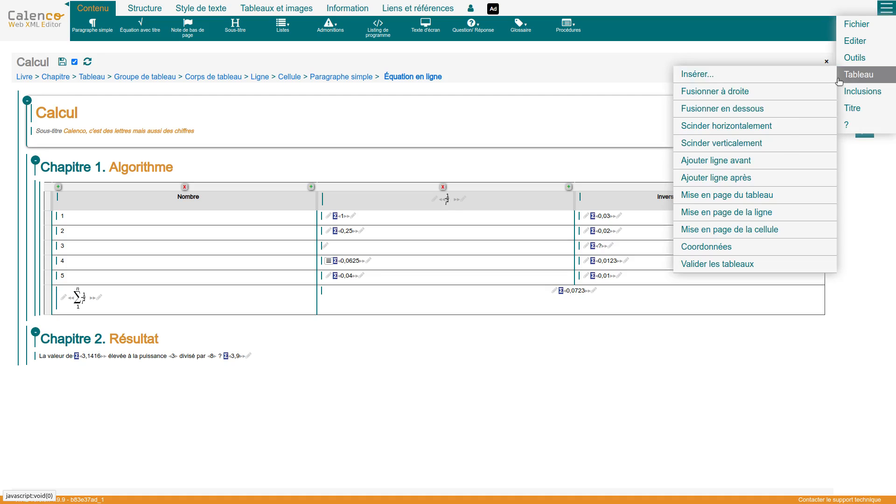
left_click(753, 246)
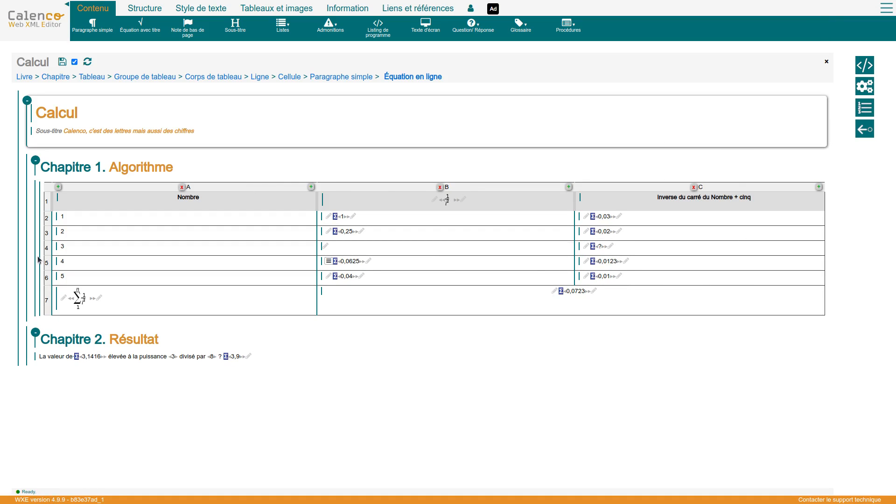
Step: Insert a calculation in the empty column B cell for number 3 with the formula 1/pow(A4,2)
left_click(325, 248)
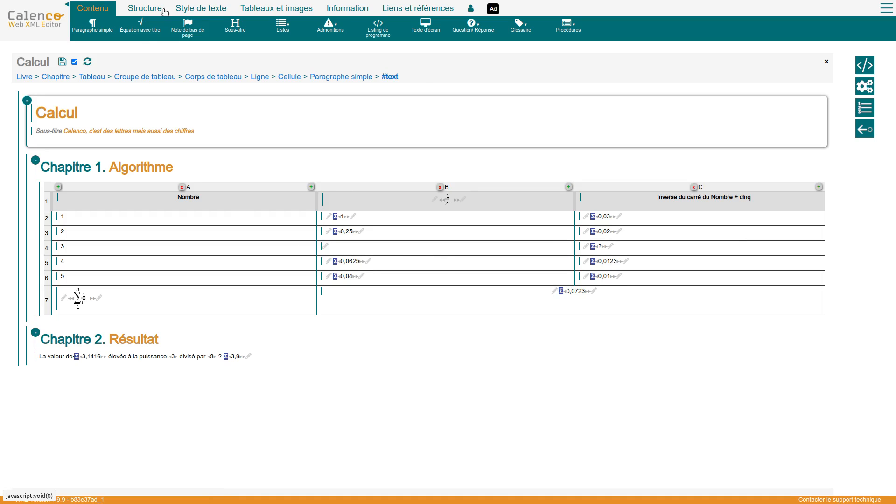
left_click(197, 6)
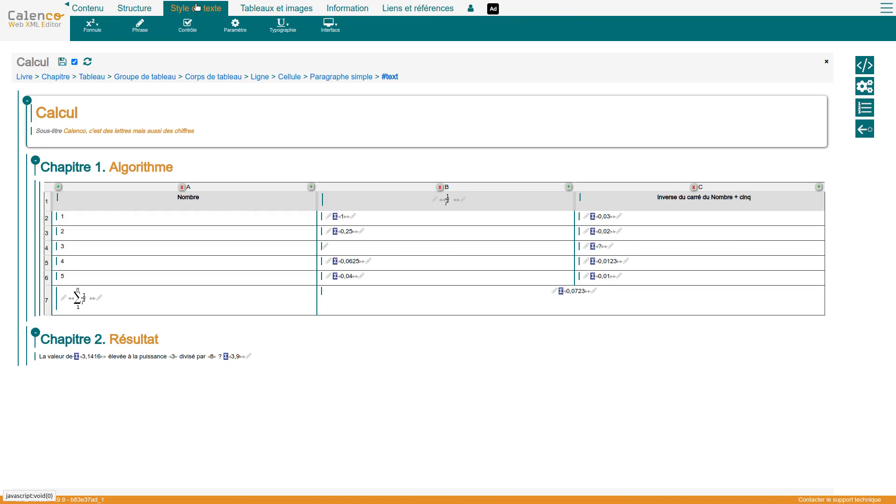
left_click(101, 28)
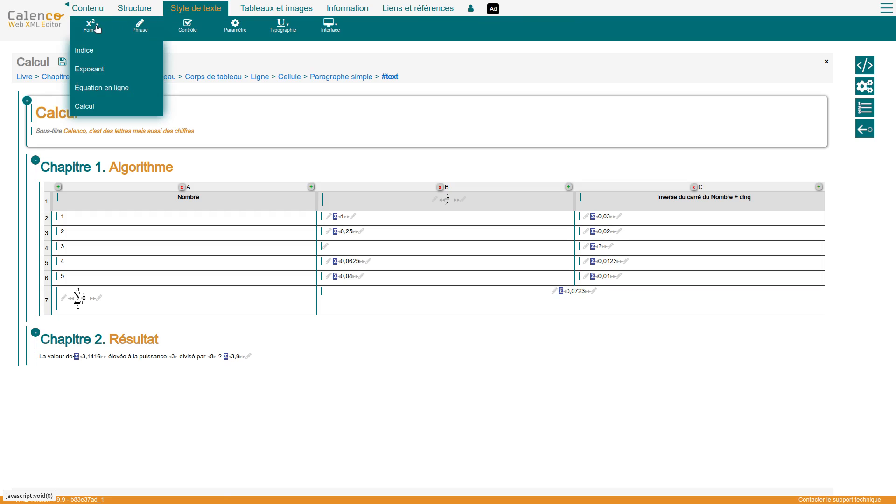
left_click(82, 107)
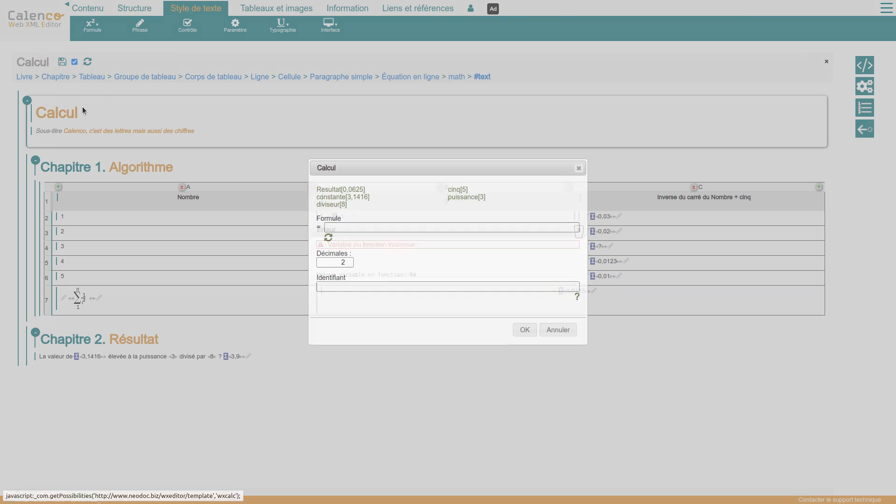
left_click(344, 229)
type("1")
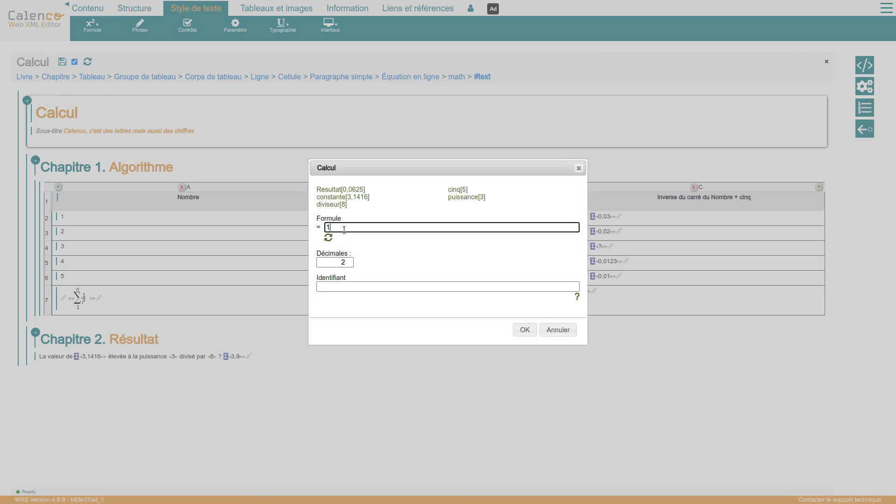
type("/pow(A4,2)")
left_click(329, 238)
left_click(526, 333)
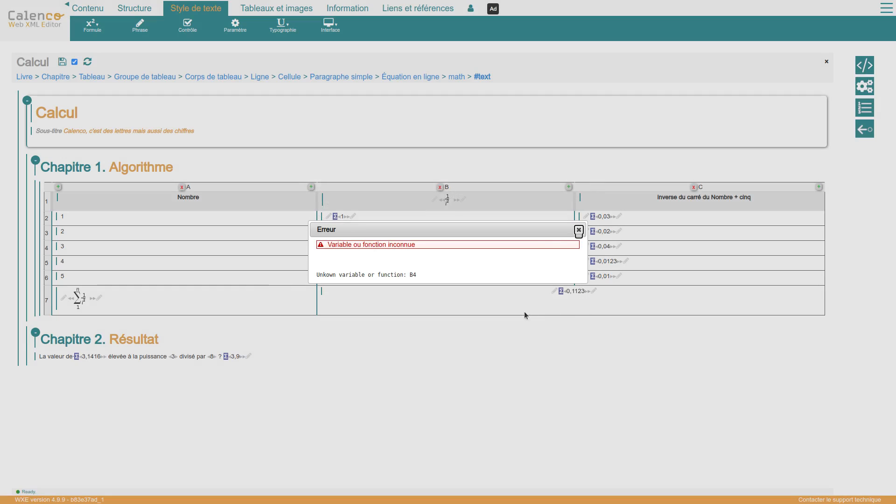
left_click(579, 231)
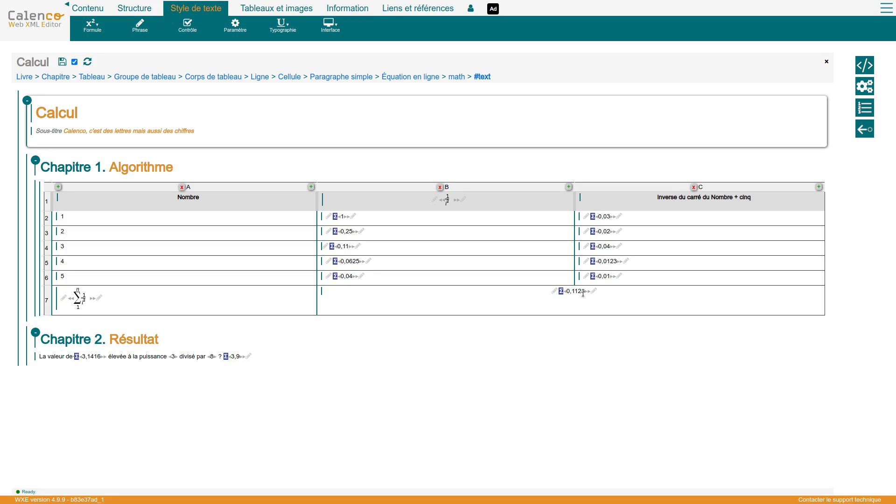
Step: Change the total's formula in the last row to sum(B2:B6)
left_click(561, 291)
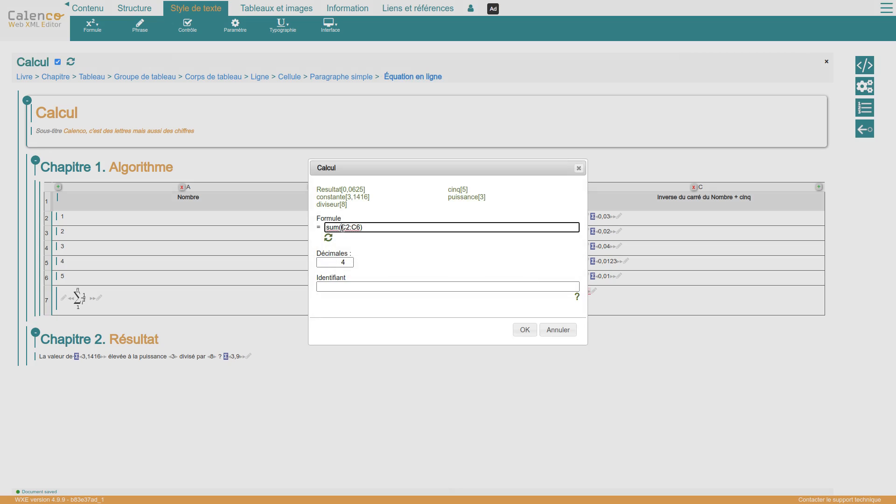
left_click_drag(341, 228, 346, 227)
type("B")
left_click(516, 330)
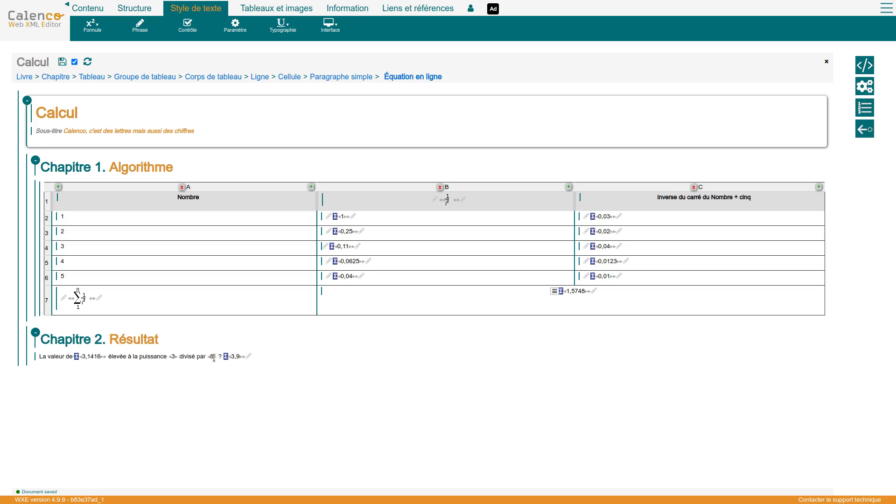
Step: Examine the calculations and parameters in the Chapter 2 sentence, including the final formula and its preview
left_click(78, 358)
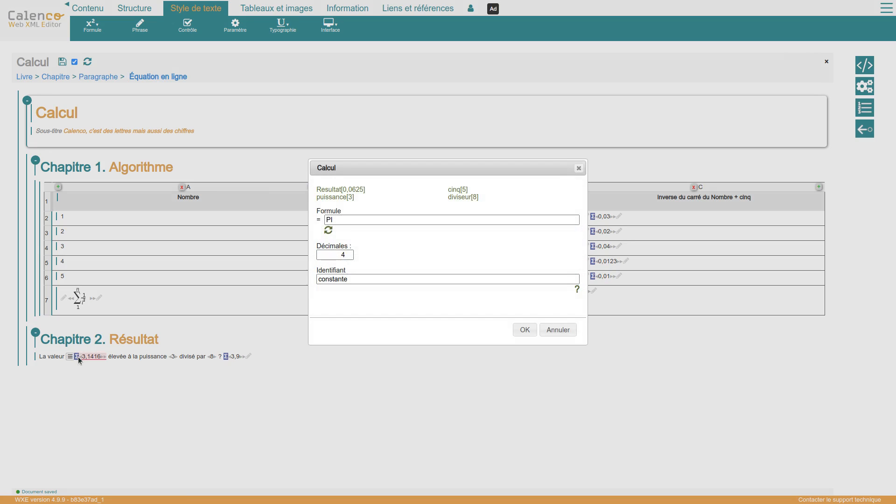
left_click(525, 331)
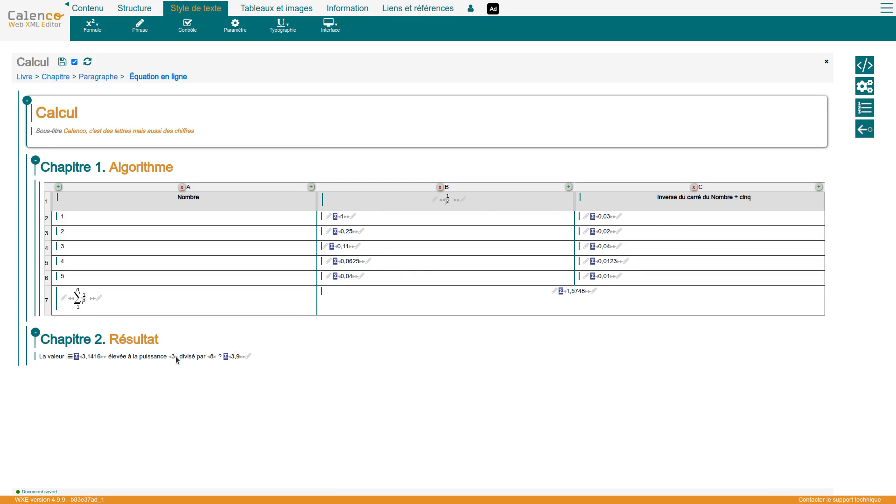
left_click(174, 357)
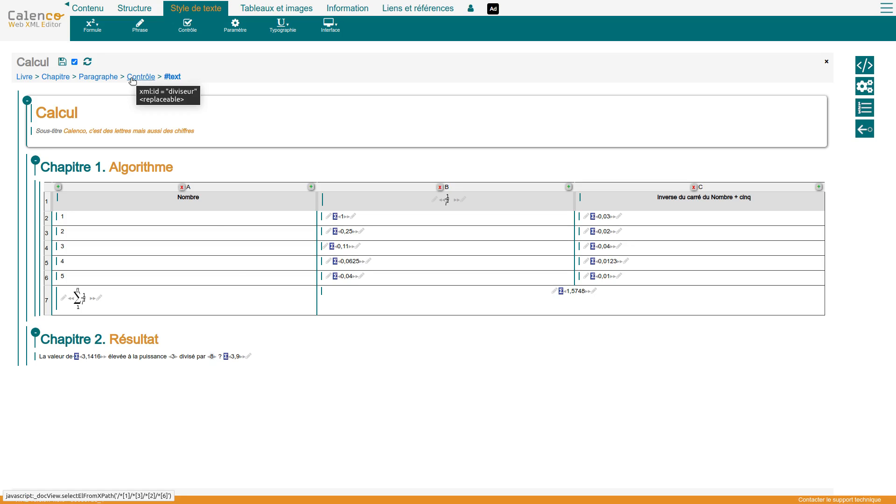
left_click(226, 358)
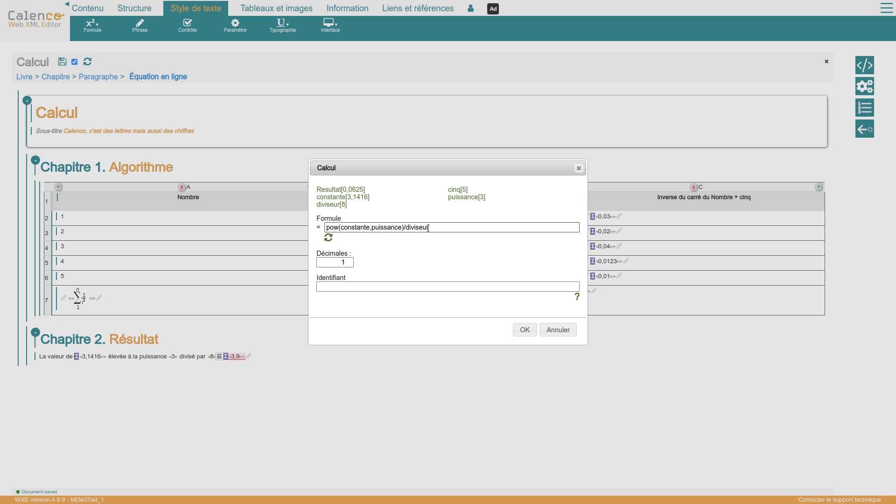
left_click(329, 238)
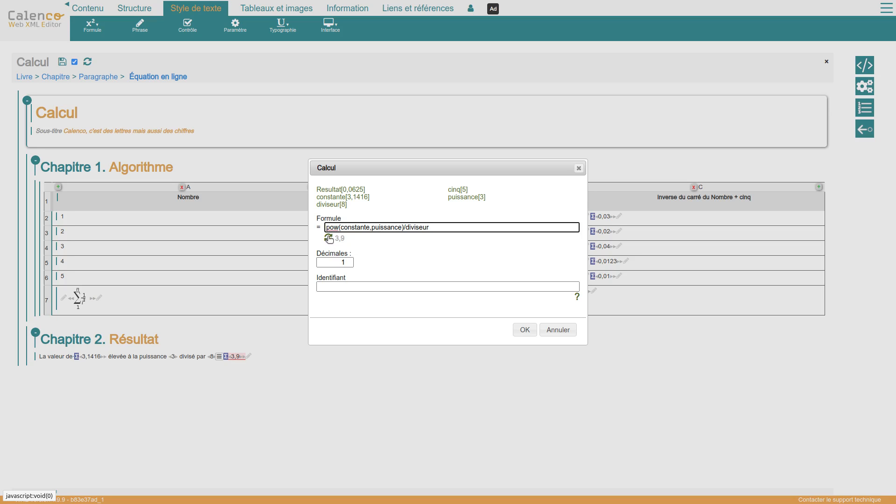
left_click(525, 330)
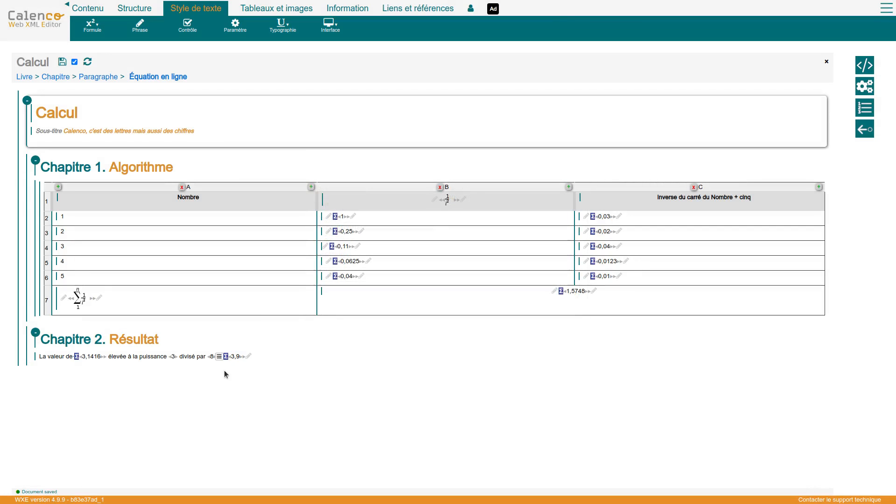
Step: In the Chapter 2 sentence, set the power to 2 and the divisor to 6
left_click(180, 358)
key("Right")
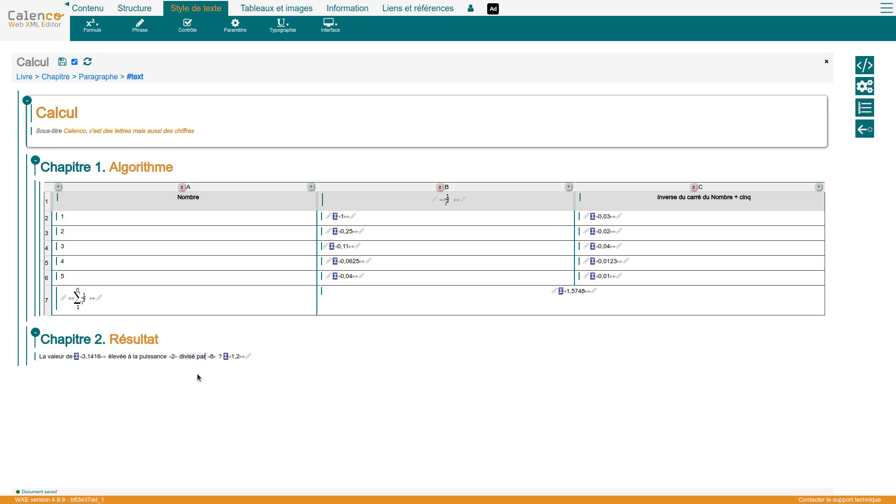
key("Right")
key("Right")
key("BackSpace")
type("6")
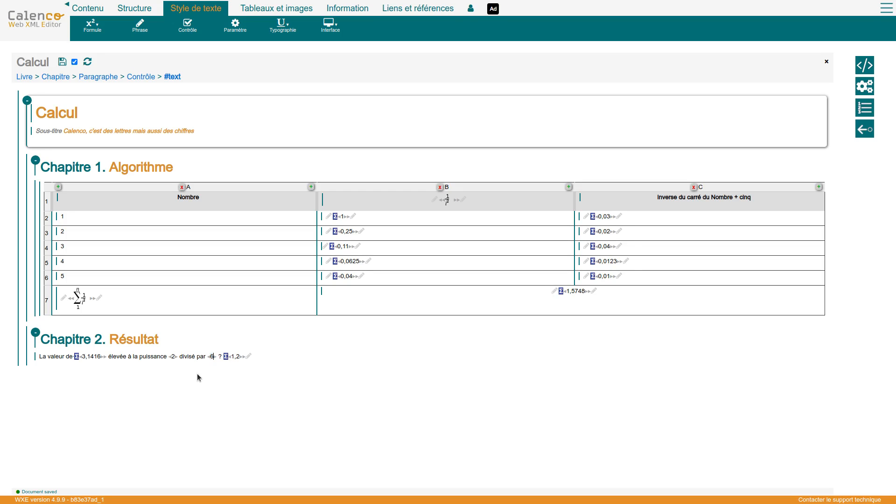